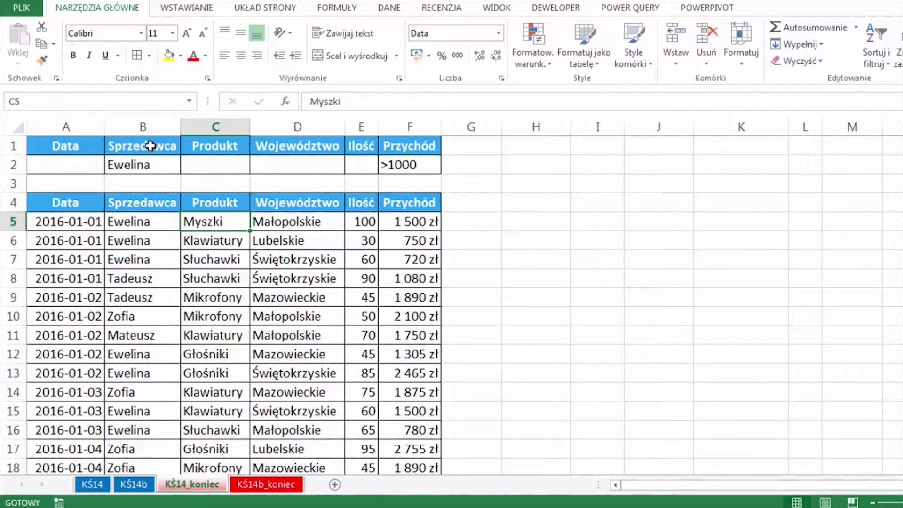
# Highlight the criteria Ewelina under Sprzedawca and >1000 under Przychód, then select a cell in the sales data
pyautogui.click(121, 147)
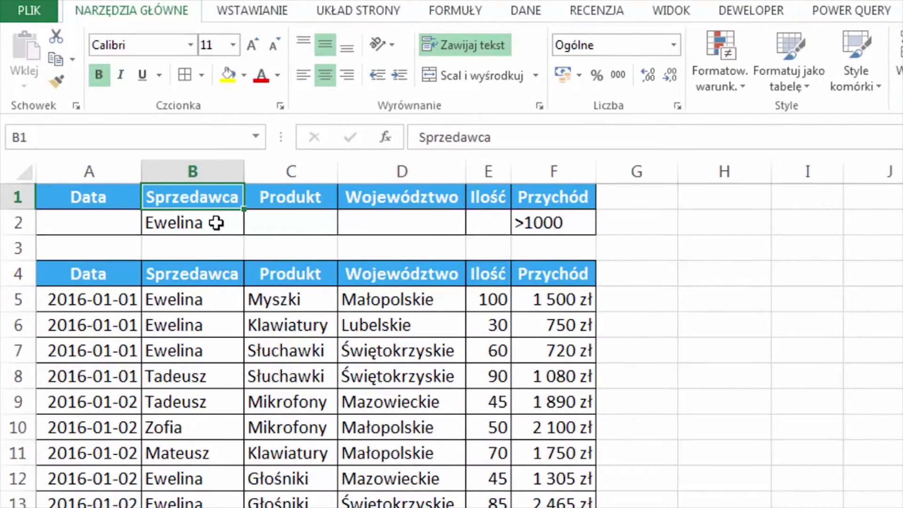
pyautogui.click(214, 222)
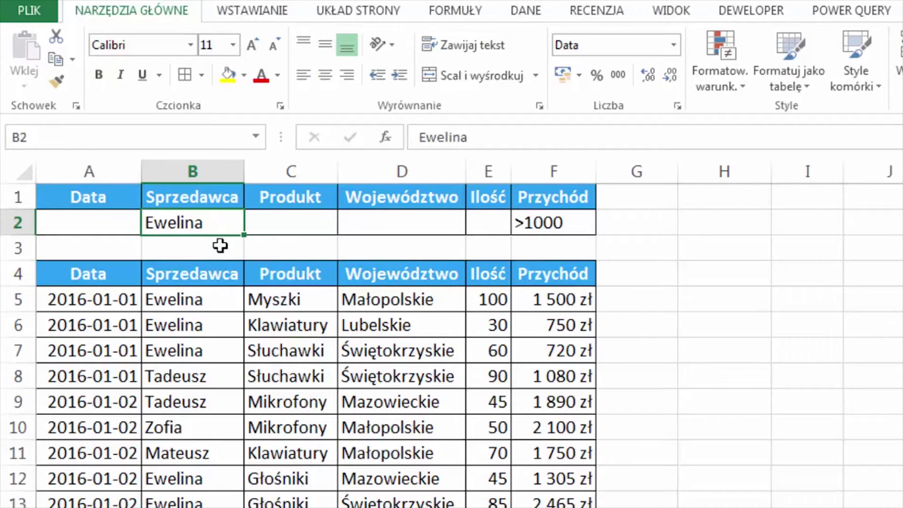
pyautogui.click(227, 197)
pyautogui.click(226, 229)
pyautogui.click(545, 198)
pyautogui.click(578, 227)
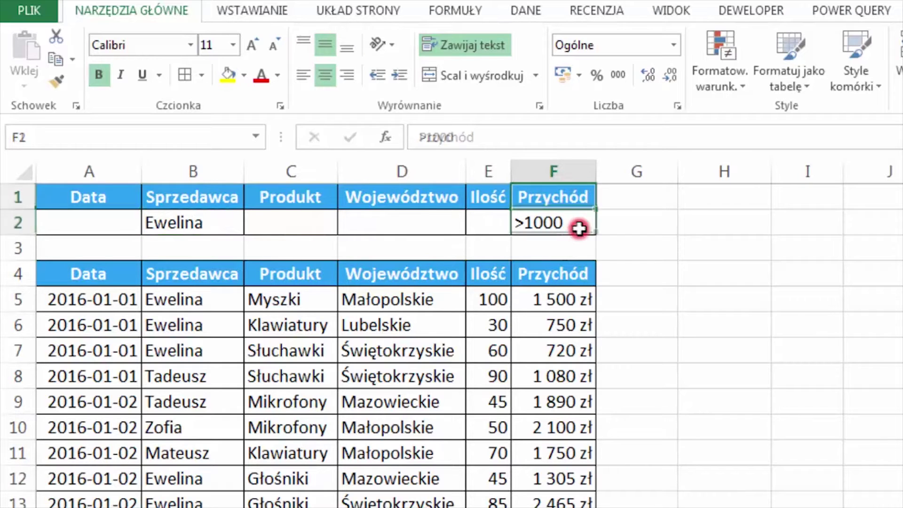
pyautogui.click(573, 195)
pyautogui.click(577, 224)
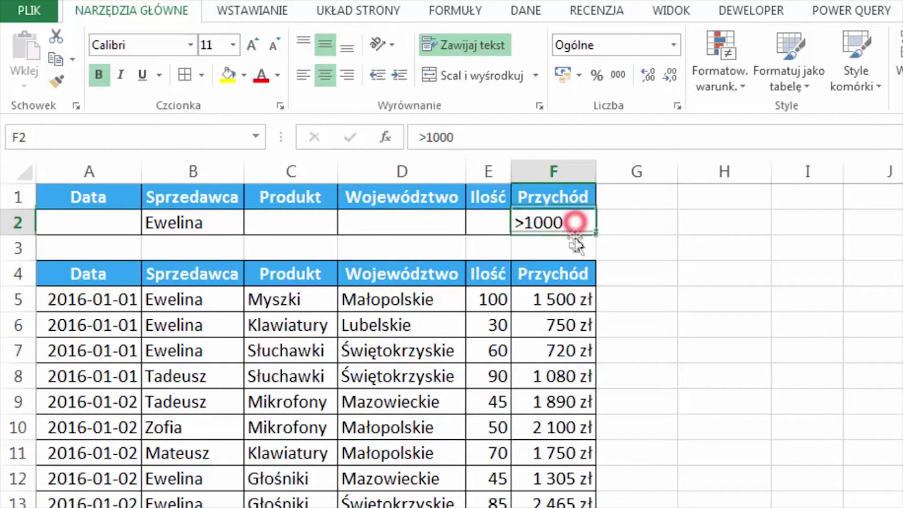
pyautogui.click(381, 298)
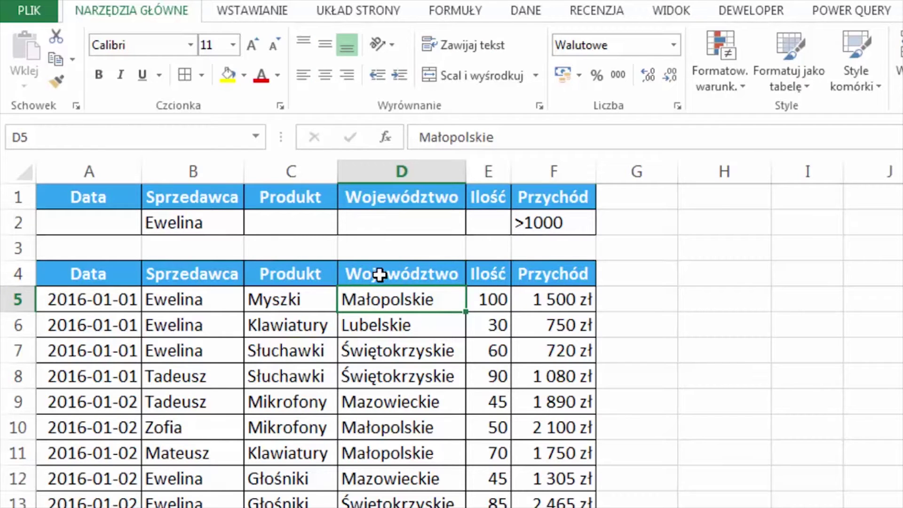
# Open Advanced Filter on list range A4:F712 and set the criteria range to A1:F2
pyautogui.click(527, 11)
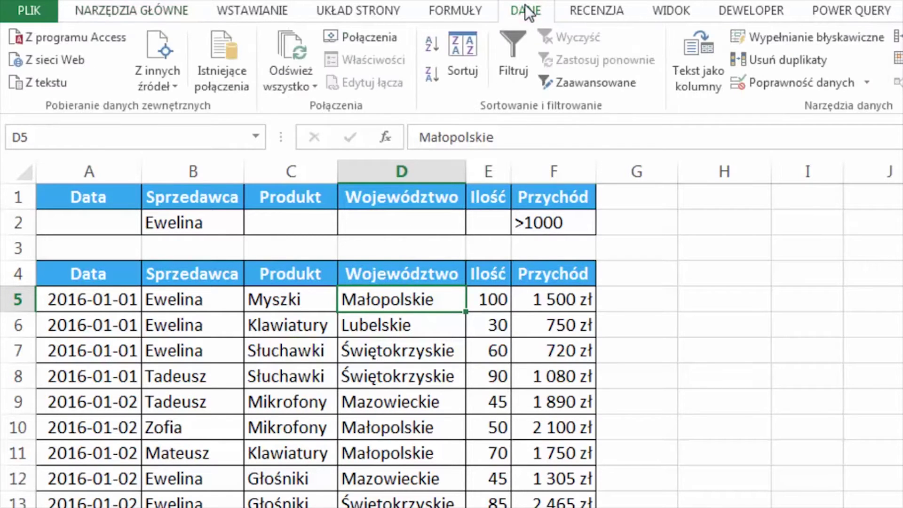
pyautogui.click(581, 88)
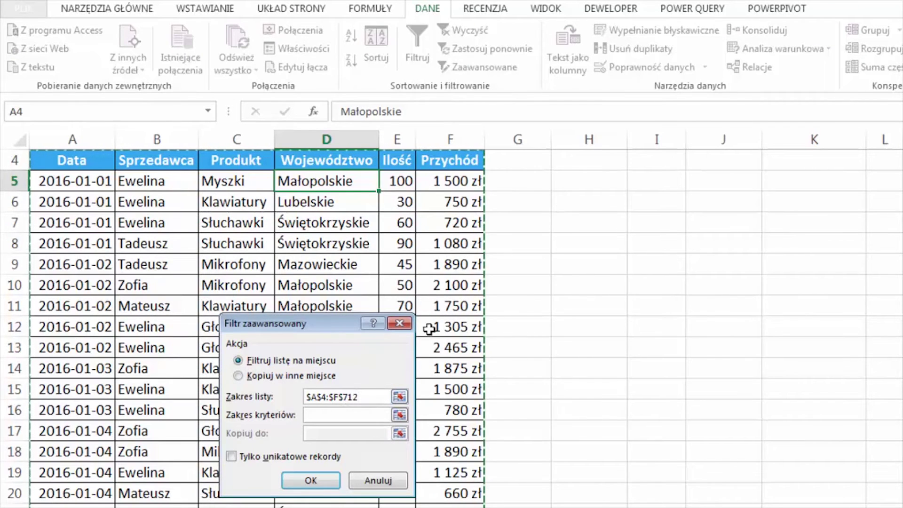
pyautogui.scroll(1, 404, 317)
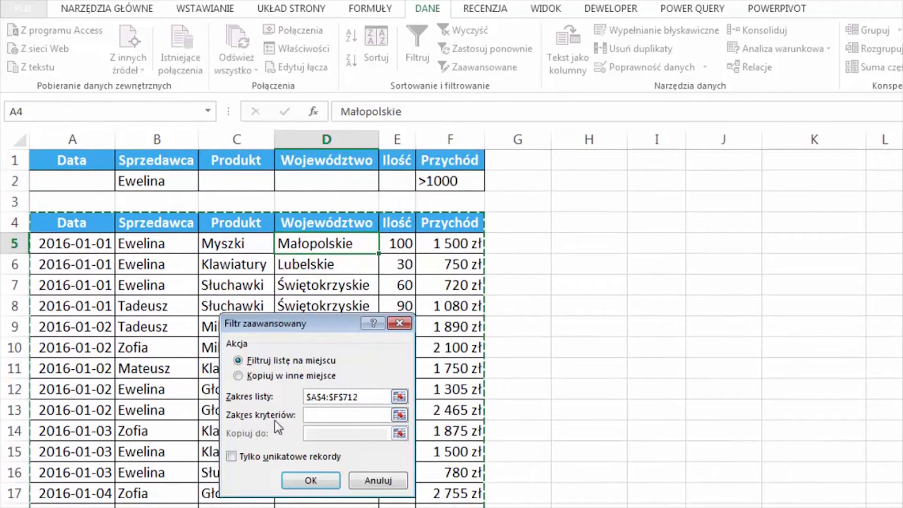
pyautogui.click(329, 418)
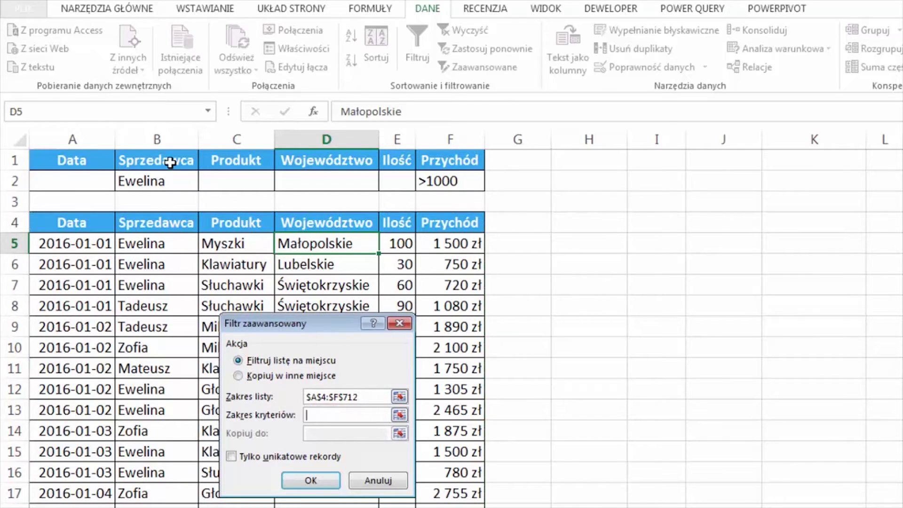
pyautogui.moveTo(170, 162); pyautogui.dragTo(170, 174)
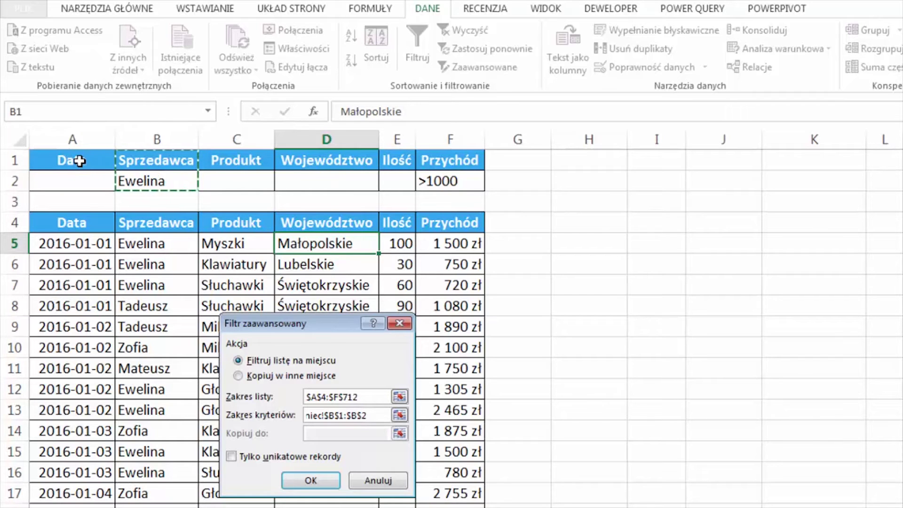
pyautogui.moveTo(79, 160); pyautogui.dragTo(455, 183)
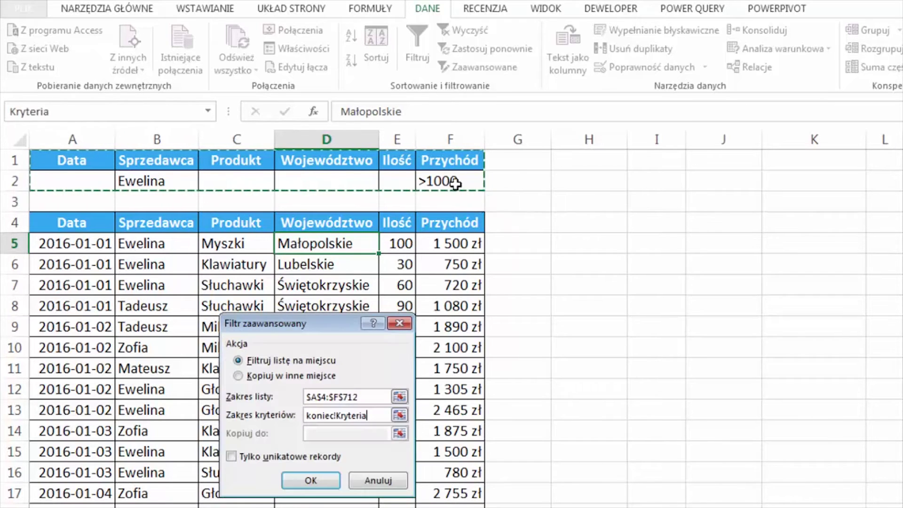
# Copy the filtered rows to another location starting at H4 and run the filter
pyautogui.click(238, 376)
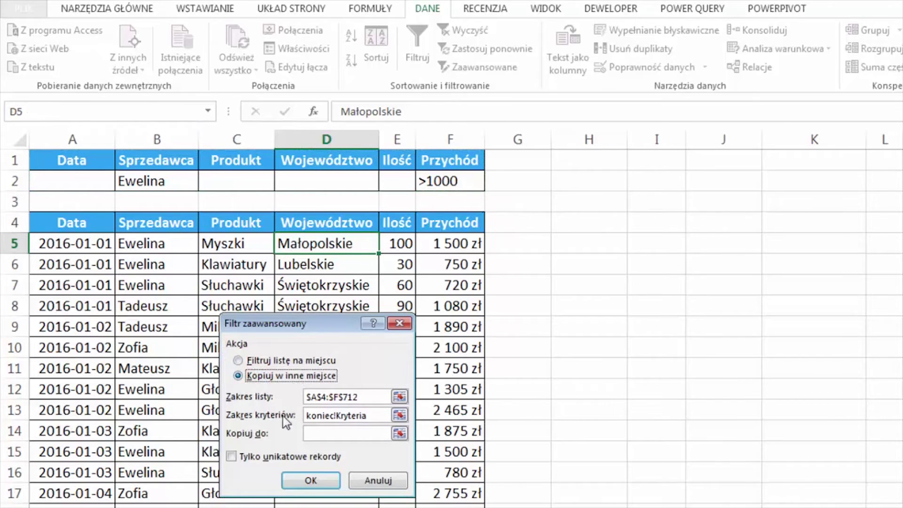
pyautogui.click(318, 432)
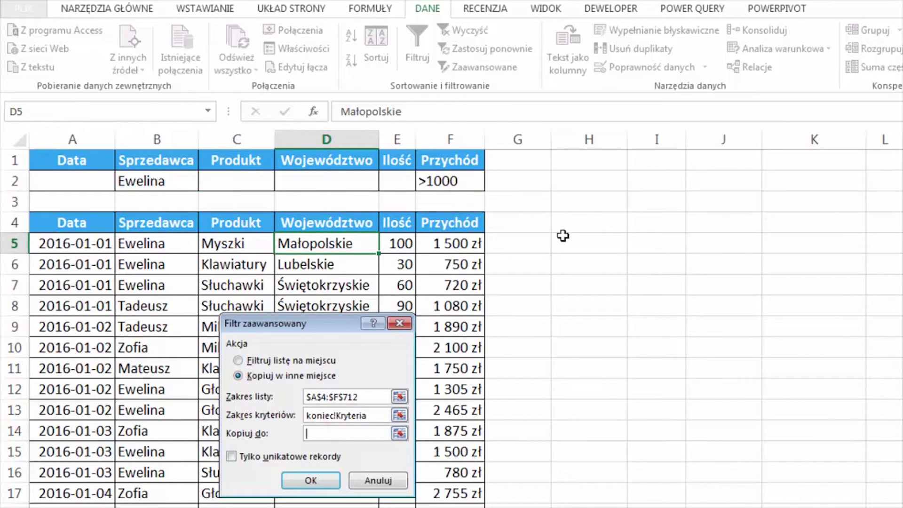
pyautogui.click(577, 228)
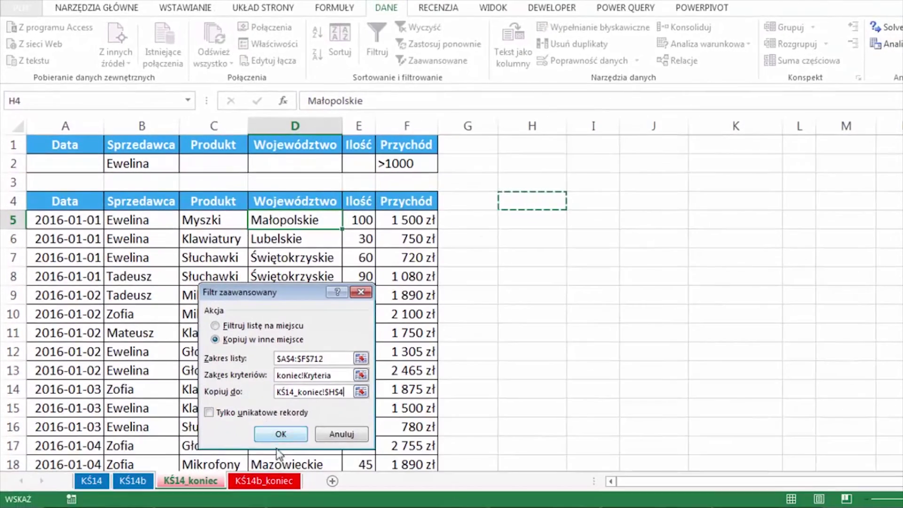
pyautogui.click(282, 437)
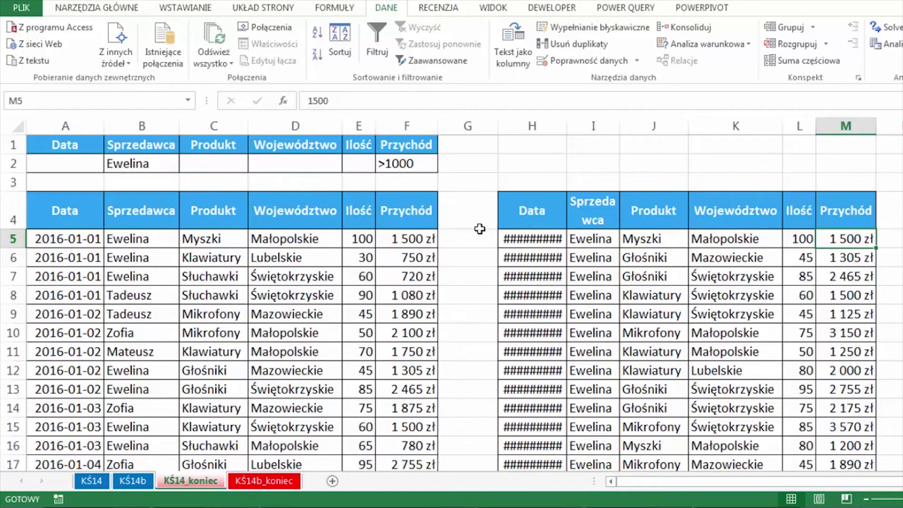
# On sheet KŚ14b_koniec, highlight the Ewelina and Tadeusz Słuchawki <70 criteria rows, then open Advanced Filter on the data
pyautogui.click(260, 480)
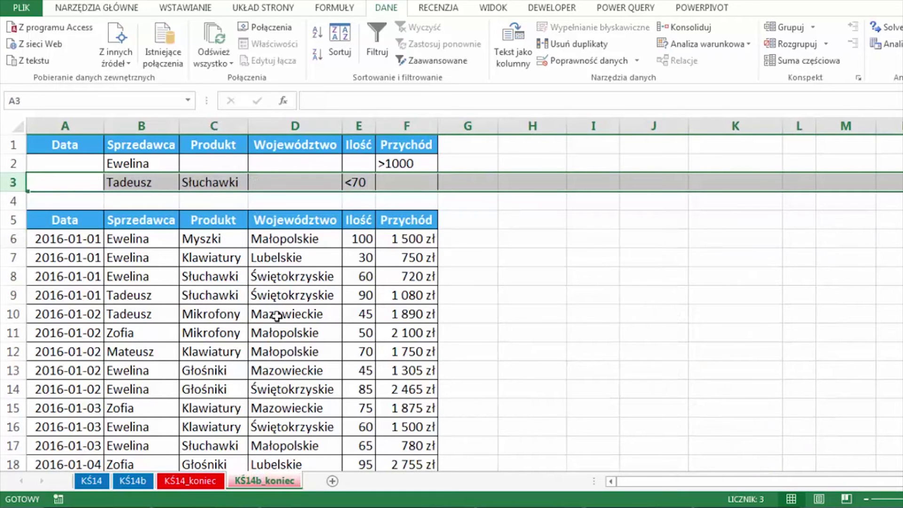
pyautogui.click(215, 202)
pyautogui.moveTo(77, 182); pyautogui.dragTo(389, 184)
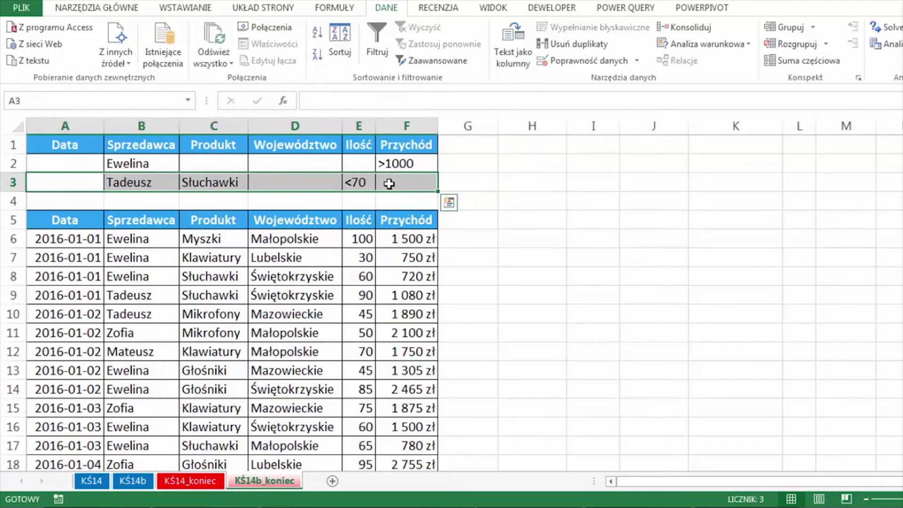
pyautogui.moveTo(79, 163); pyautogui.dragTo(414, 164)
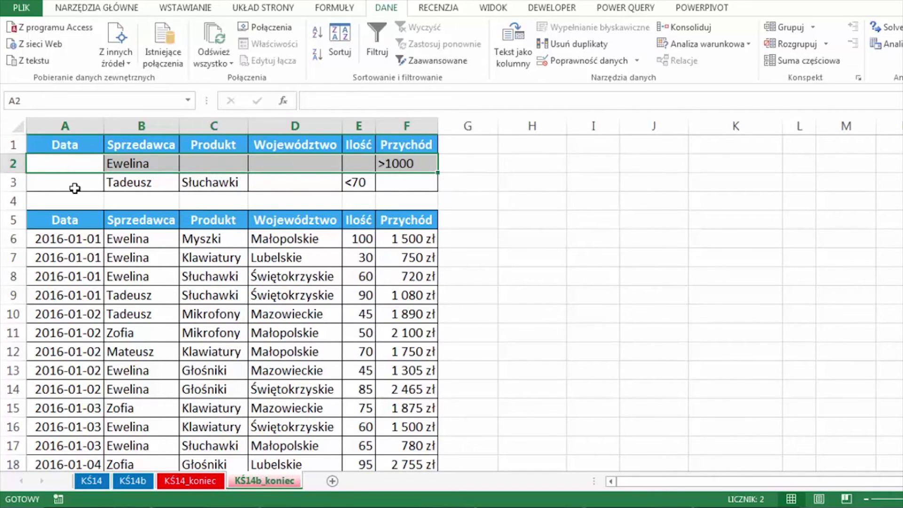
pyautogui.moveTo(74, 187); pyautogui.dragTo(387, 185)
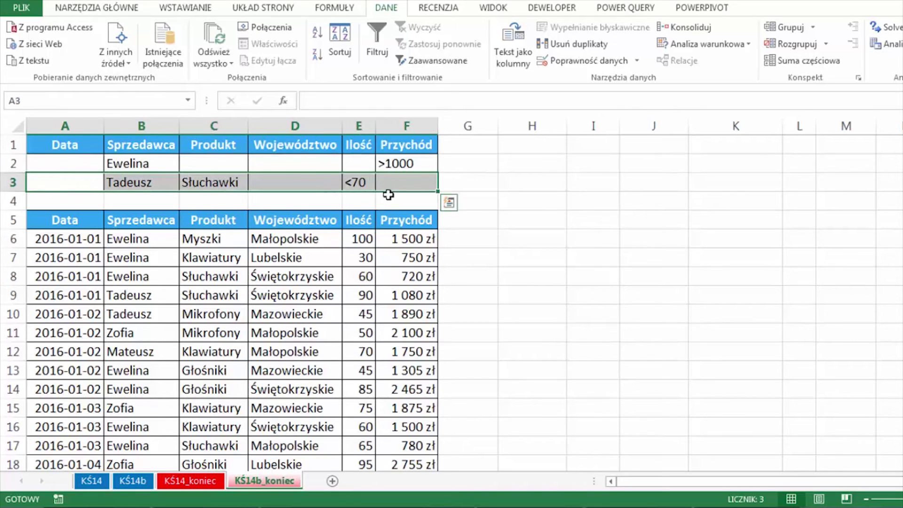
pyautogui.click(369, 238)
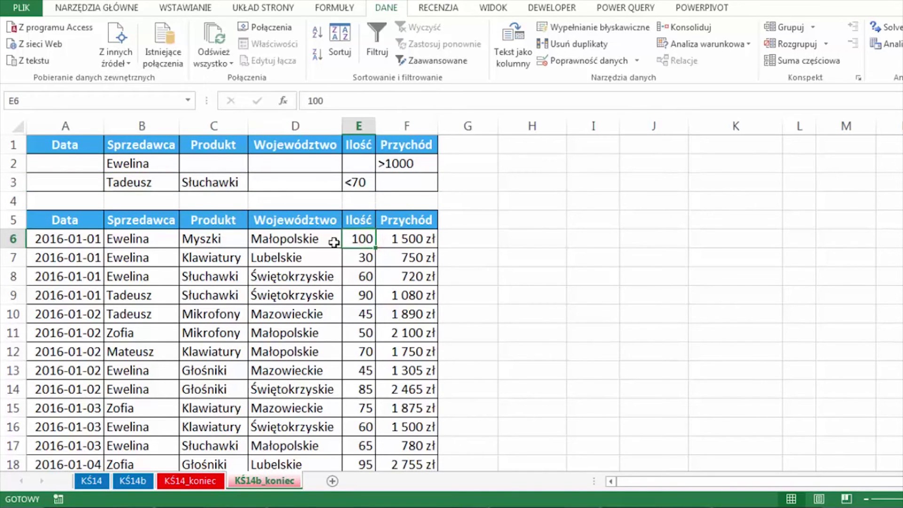
pyautogui.click(432, 60)
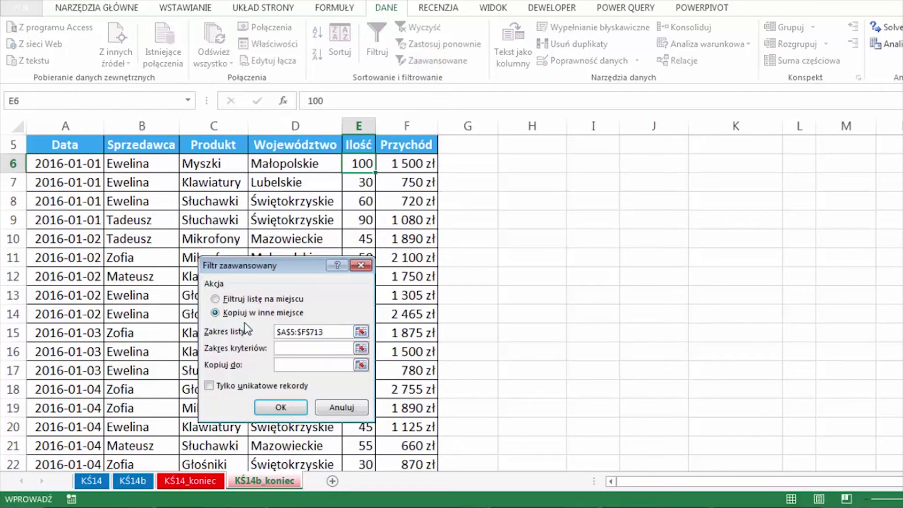
# Set the criteria range to A1:F3 and the copy destination to H5, then run the filter
pyautogui.scroll(2, 428, 295)
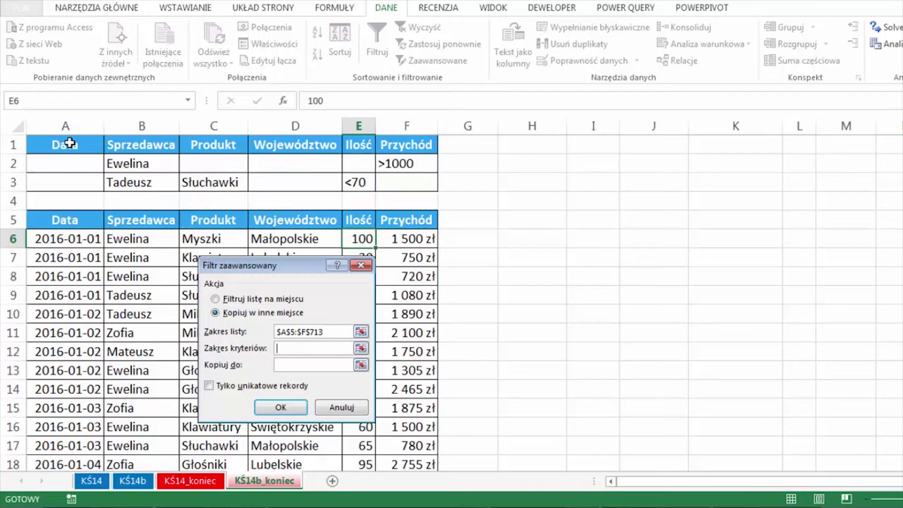
pyautogui.moveTo(70, 143); pyautogui.dragTo(410, 181)
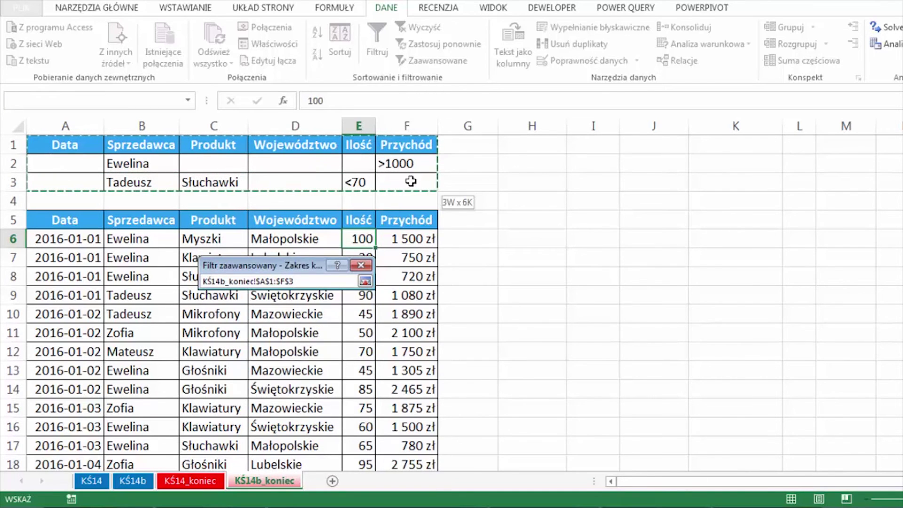
pyautogui.click(319, 366)
pyautogui.click(520, 217)
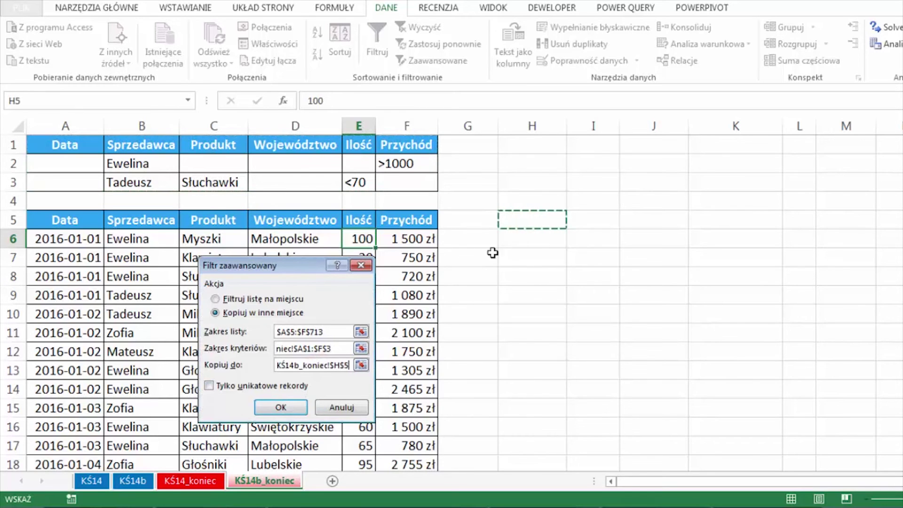
pyautogui.click(280, 407)
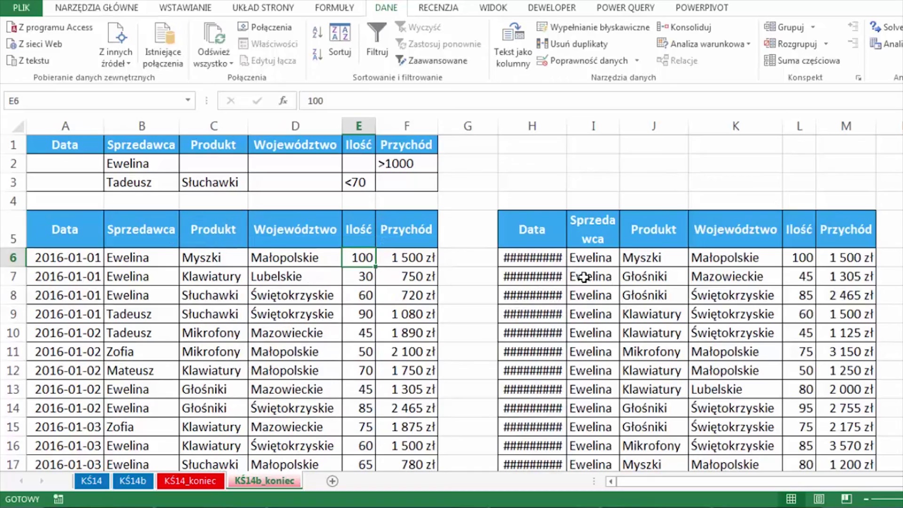
pyautogui.click(587, 263)
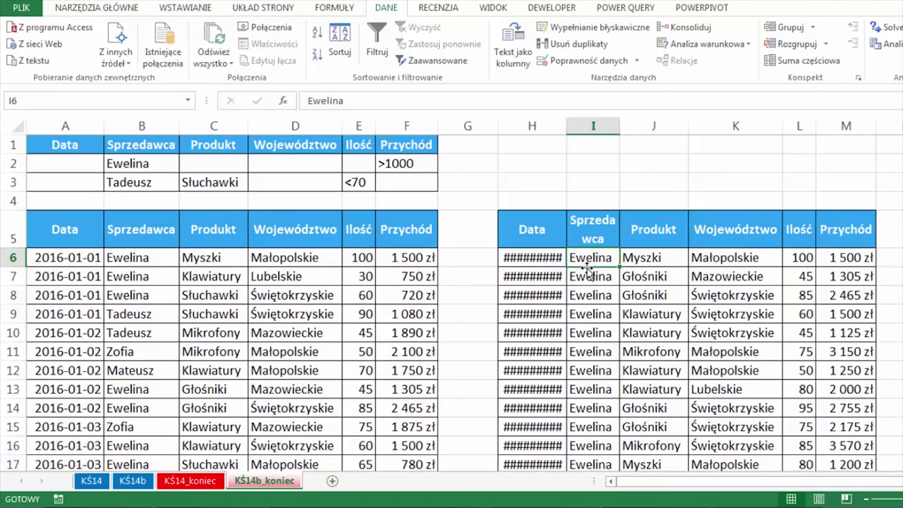
pyautogui.scroll(-5, 586, 268)
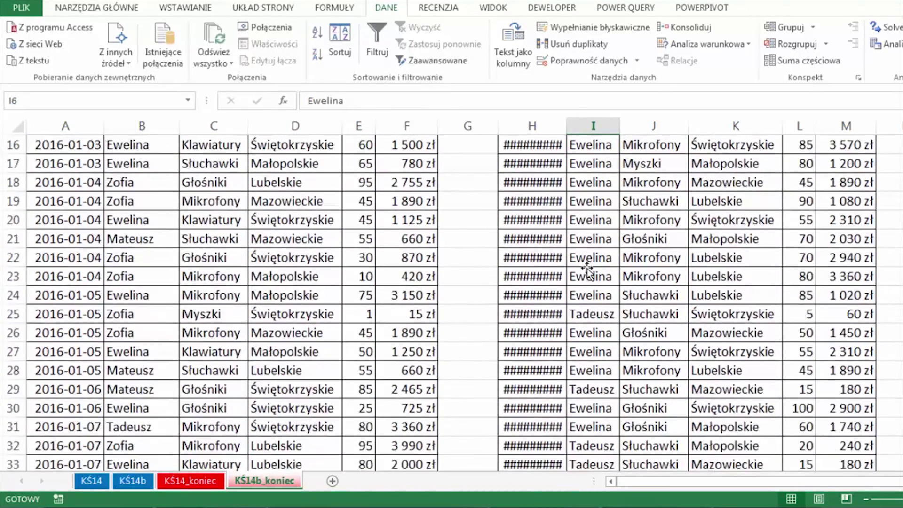
pyautogui.click(597, 316)
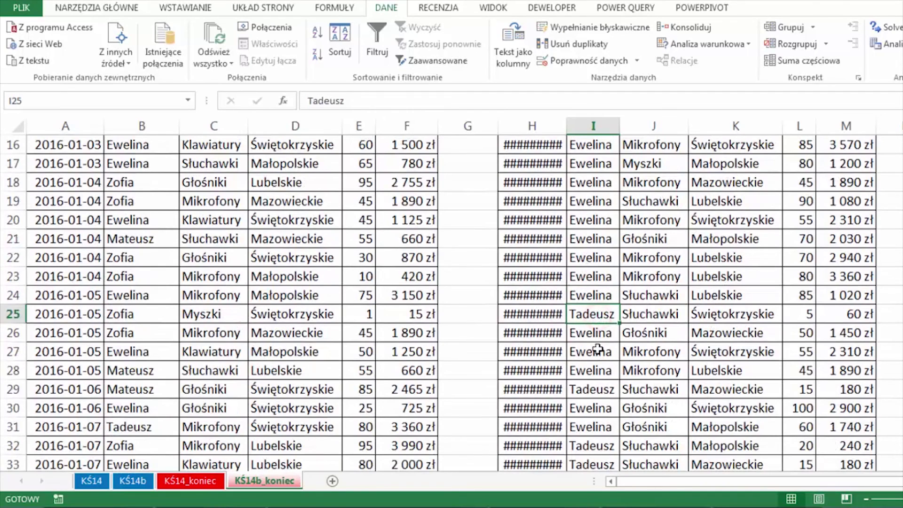